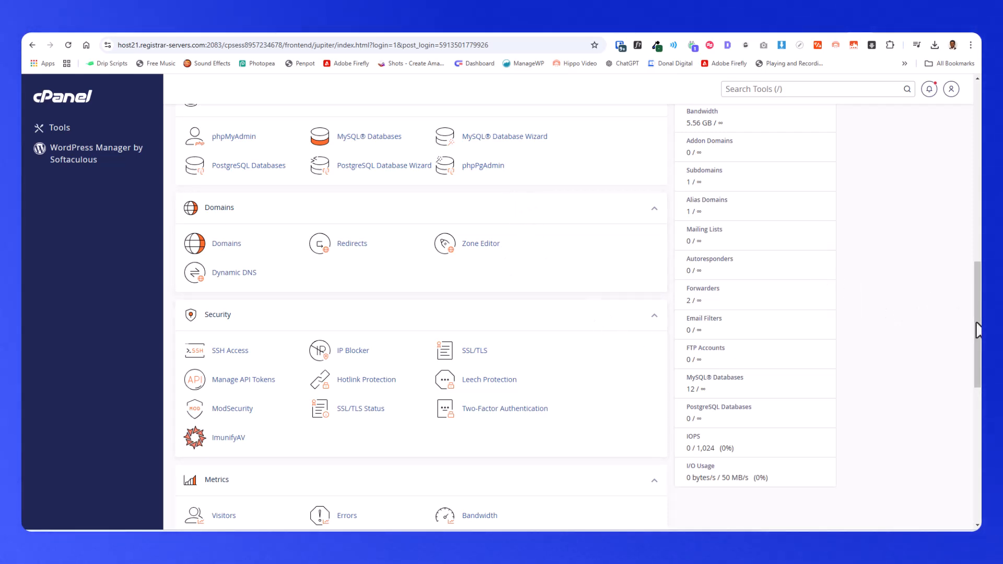
scroll(976, 329, "down", 1)
scroll(980, 334, "down", 5)
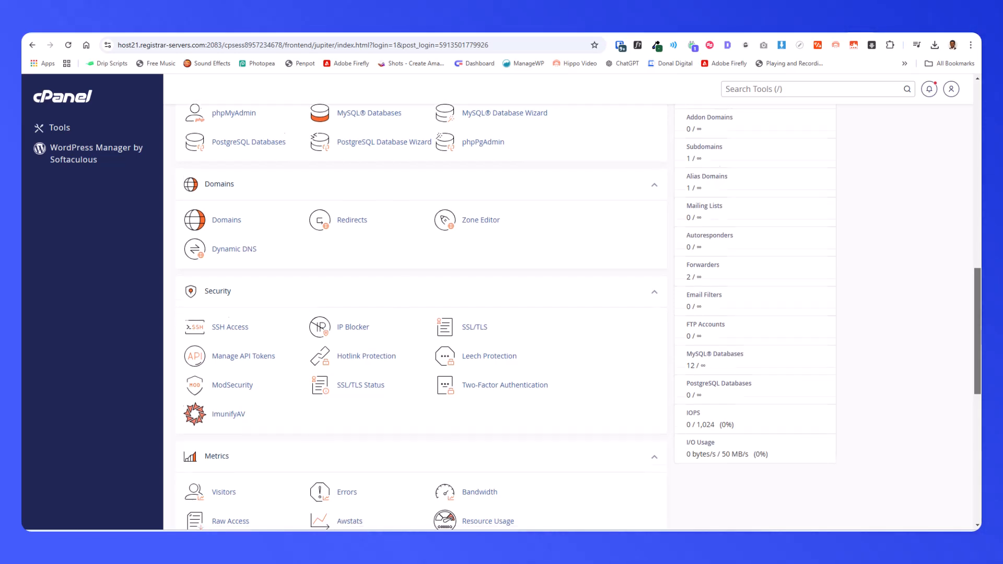
scroll(878, 412, "down", 2)
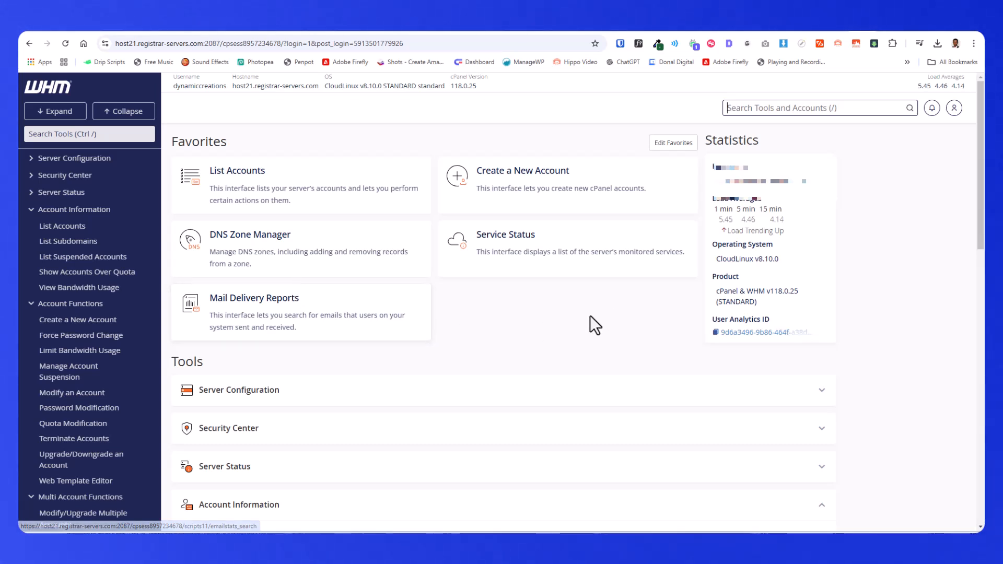
key("/")
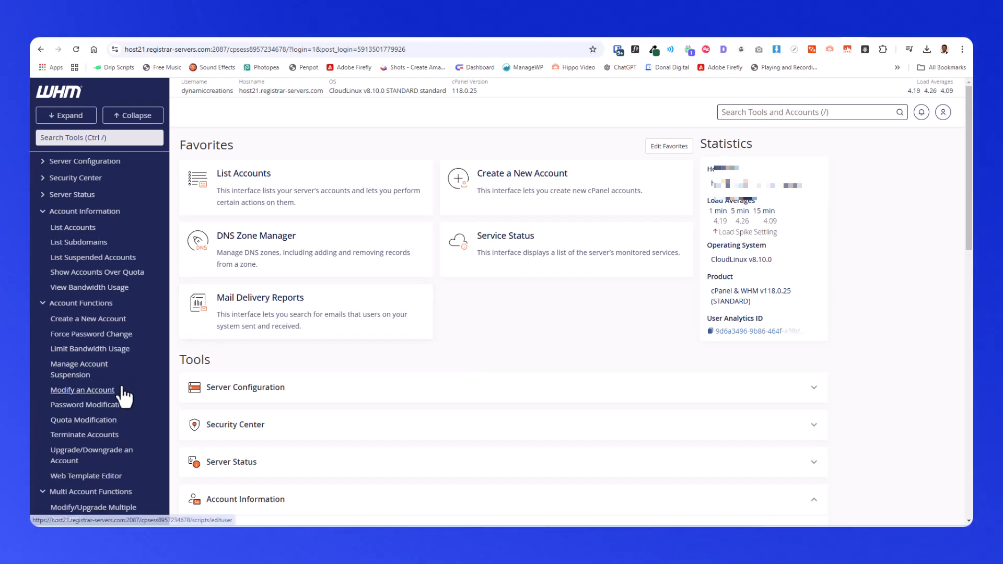
scroll(99, 338, "down", 2)
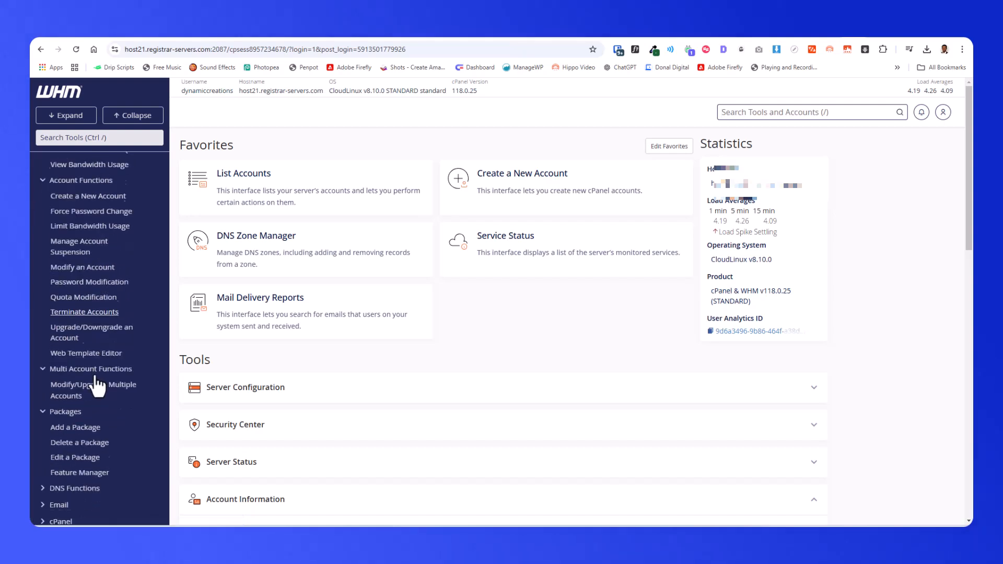
scroll(97, 386, "down", 1)
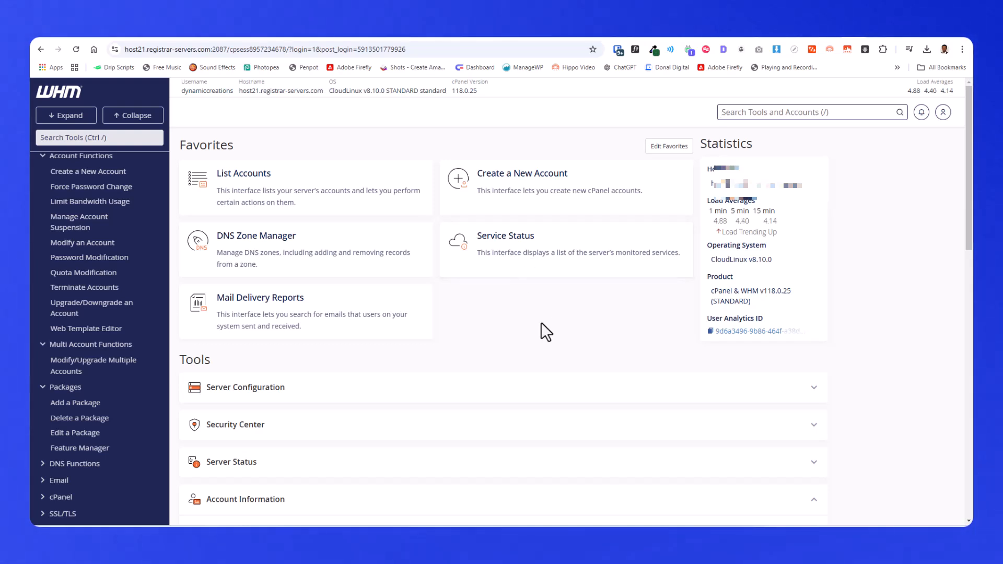
Open the Create a New Account form, review the account and package limits, and go to its Domain Information section
left_click(531, 176)
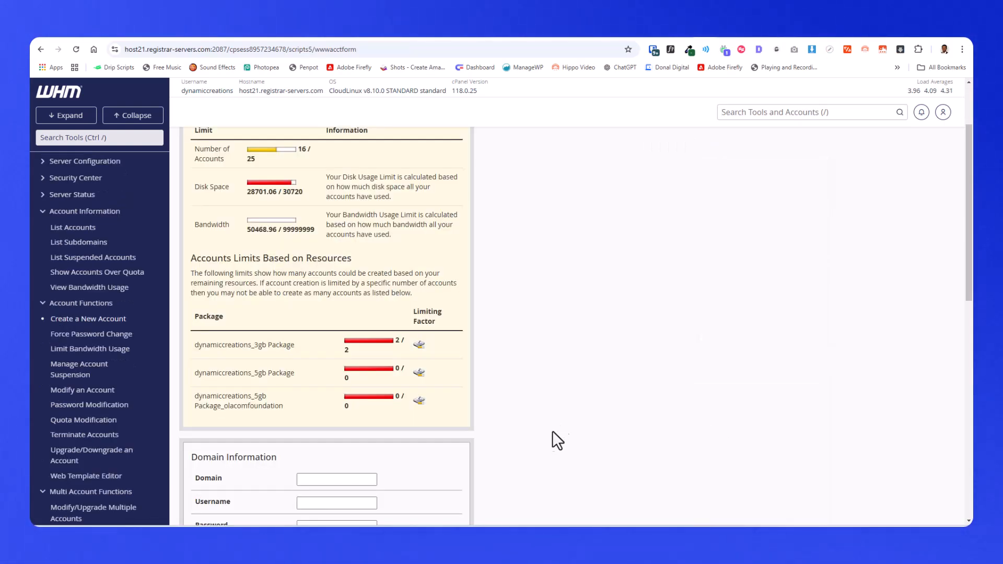
scroll(522, 368, "up", 2)
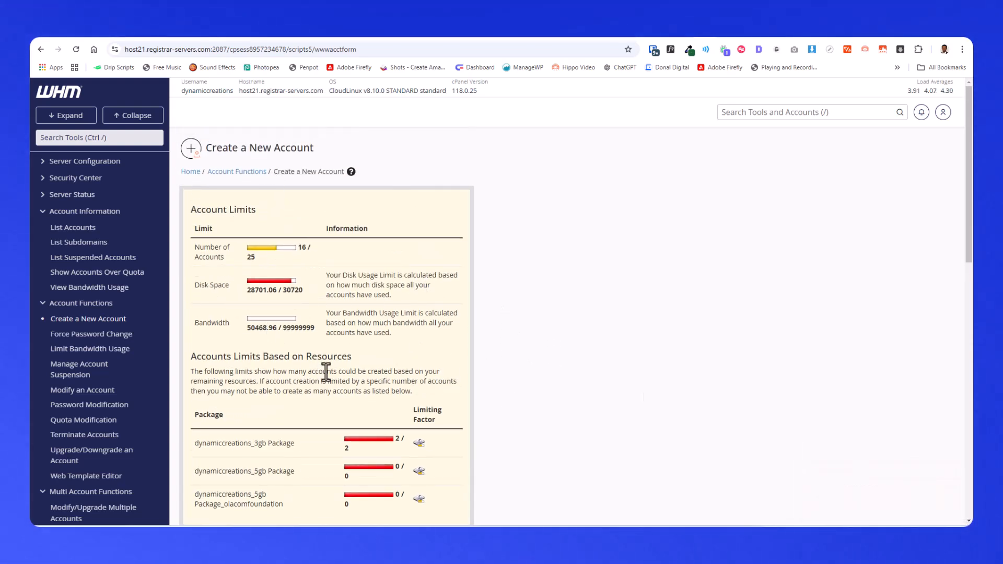
scroll(325, 369, "down", 2)
scroll(326, 372, "down", 1)
scroll(326, 371, "up", 1)
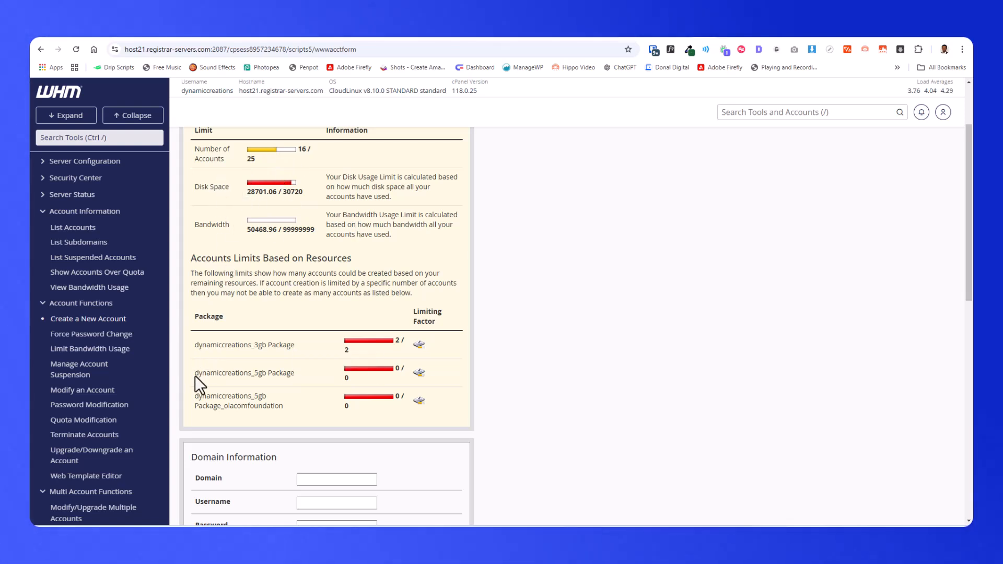
scroll(255, 406, "down", 5)
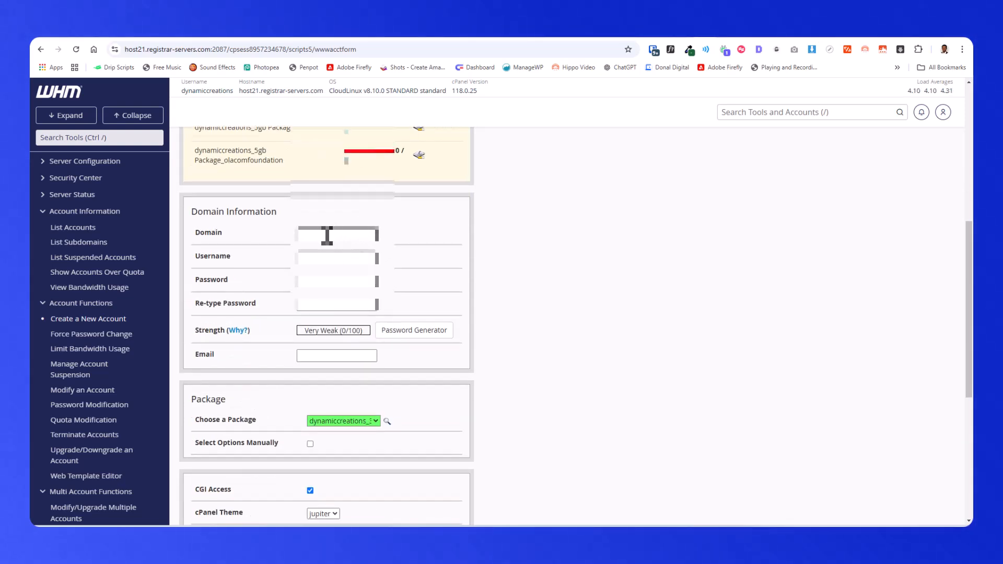
Switch to the Namecheap order confirmation and copy the domain name listed under Domain Registration
left_click(690, 40)
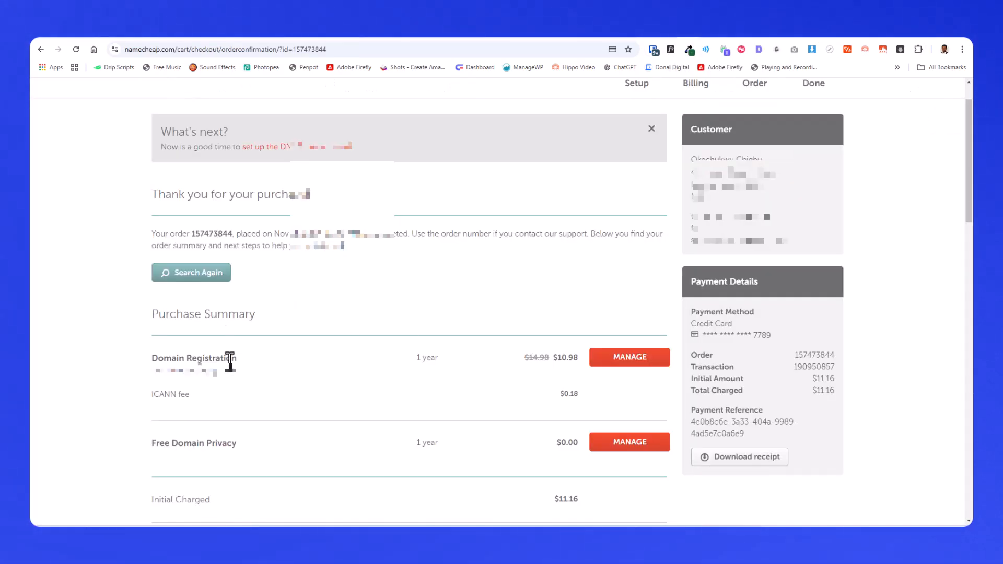
left_click_drag(236, 372, 148, 374)
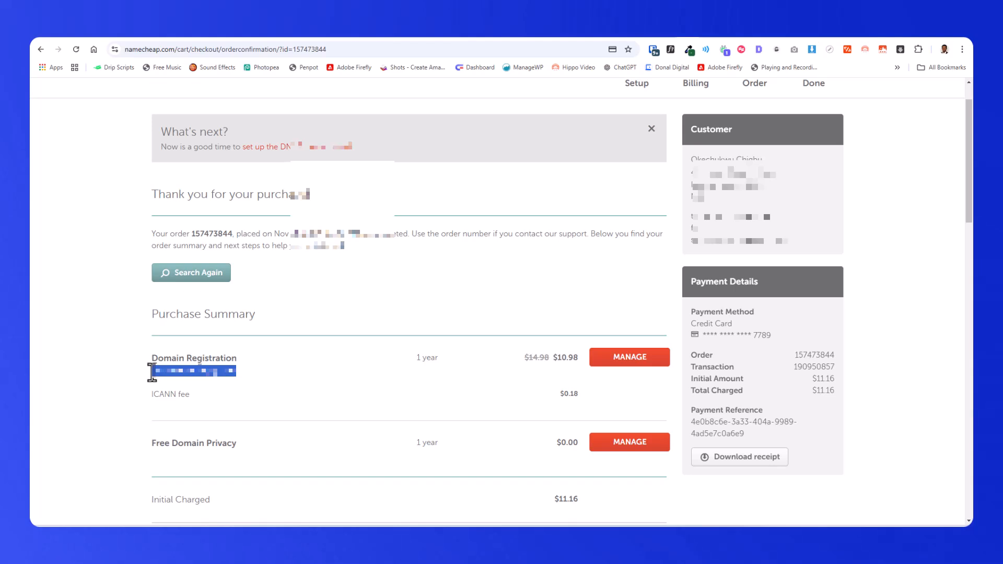
right_click(177, 374)
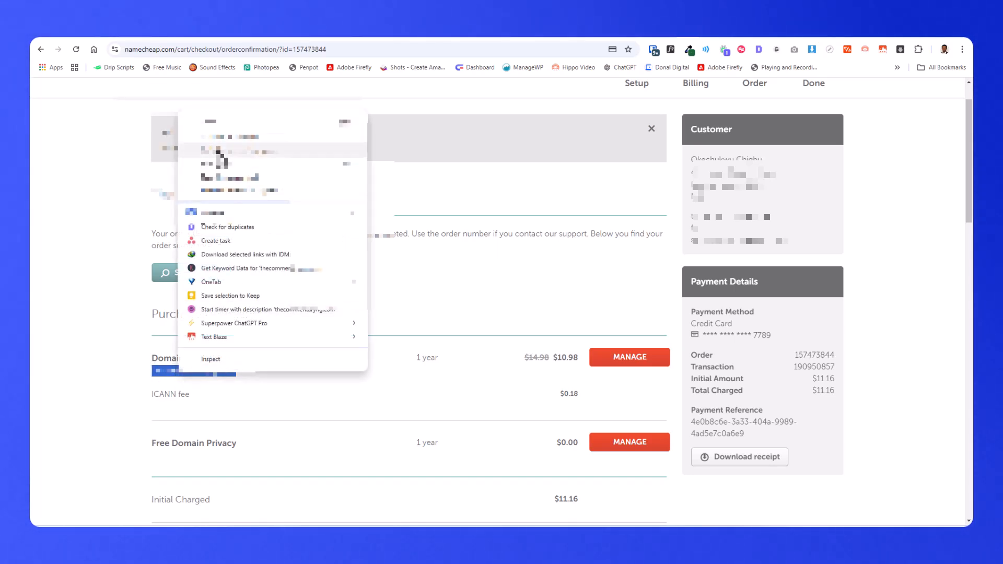
left_click(214, 123)
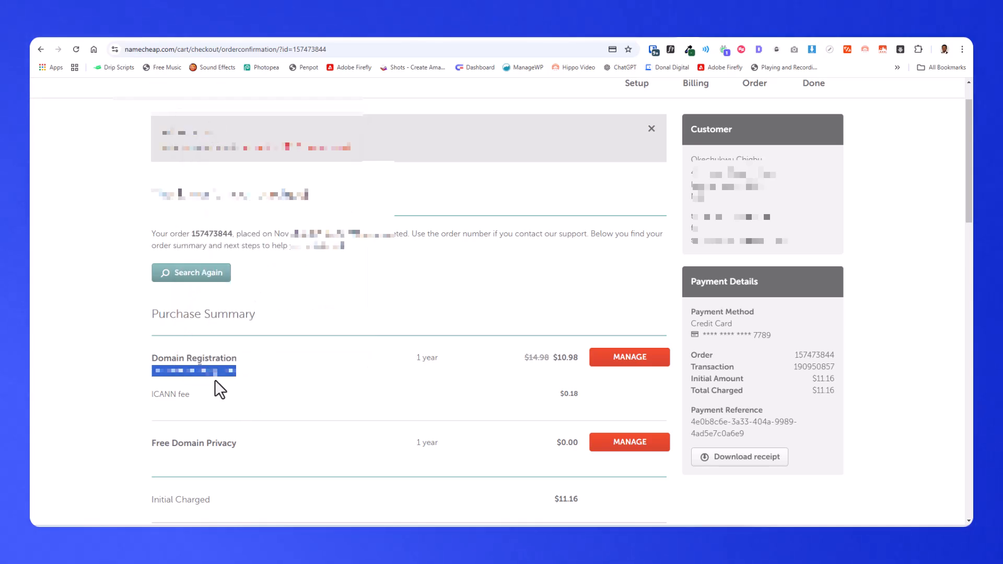
right_click(202, 374)
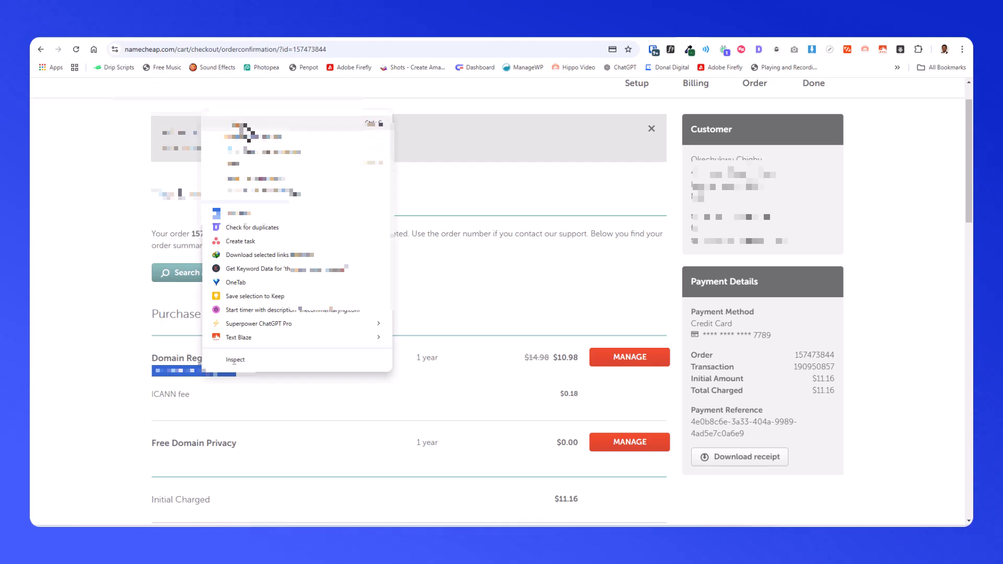
left_click(219, 125)
Return to the WHM account form, paste the copied domain into Domain, and let the username be generated from it
left_click(704, 37)
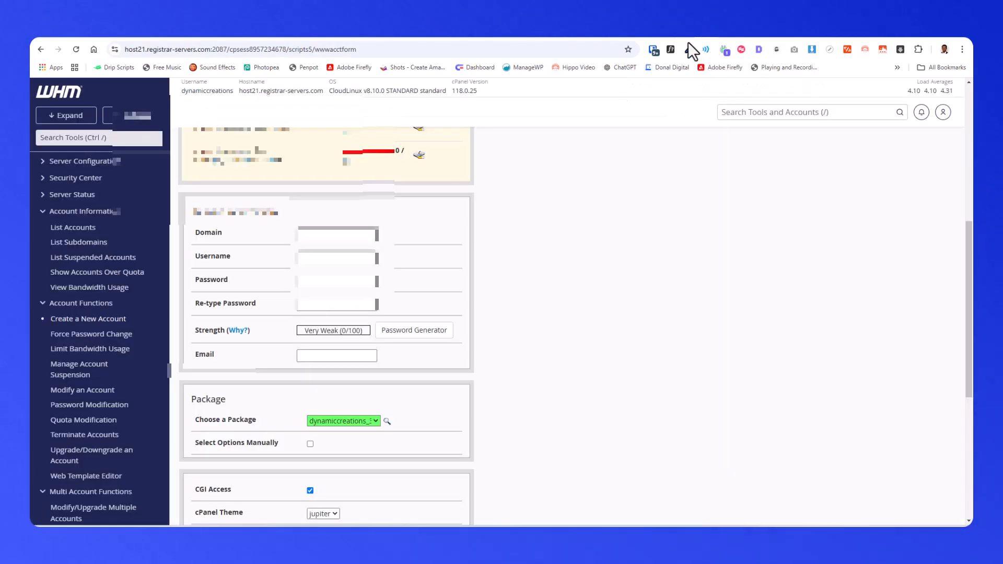
left_click(312, 234)
right_click(312, 233)
left_click(345, 324)
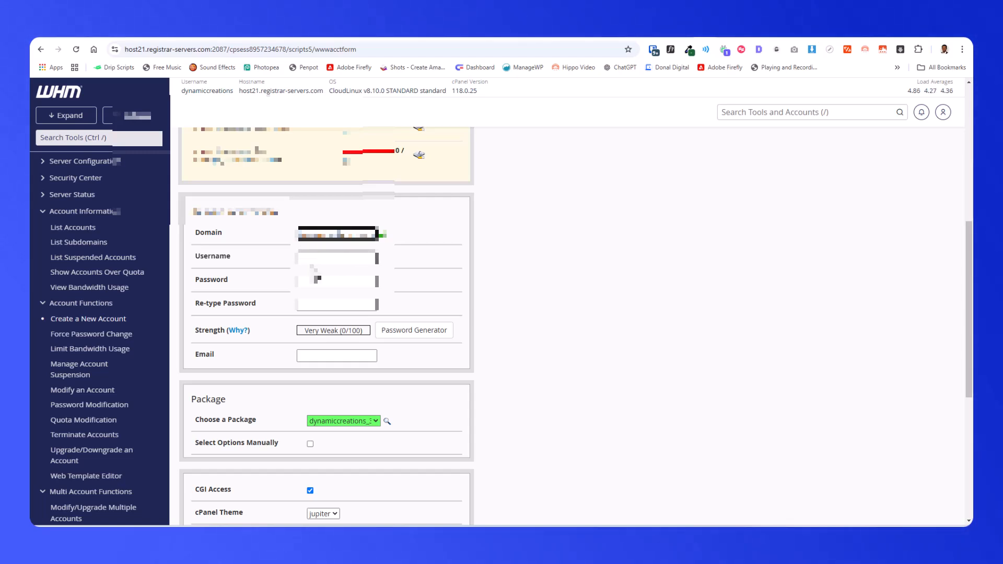
left_click(308, 258)
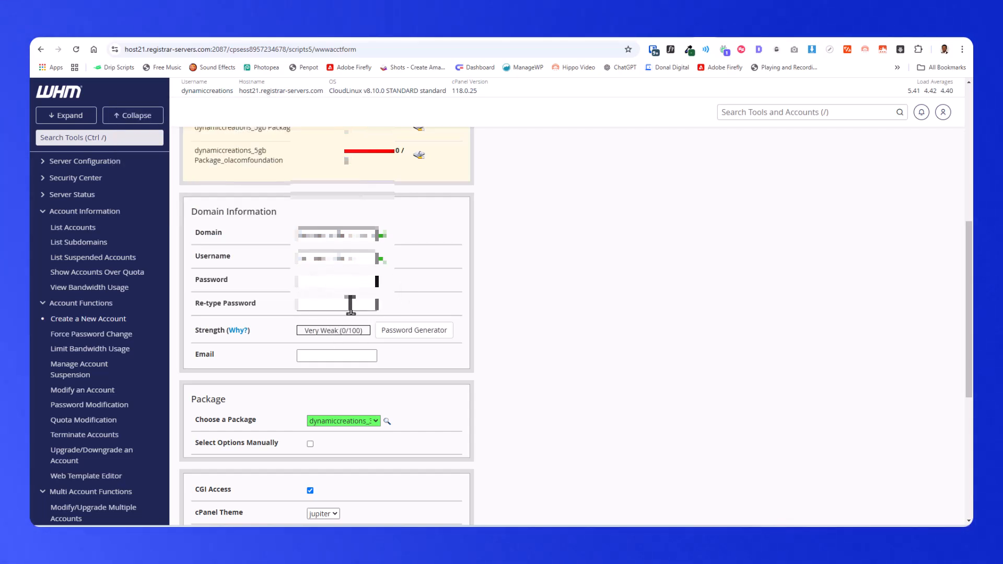
Generate an account password, copy it, confirm that it is stored in a safe place, and use it for the account
left_click(411, 337)
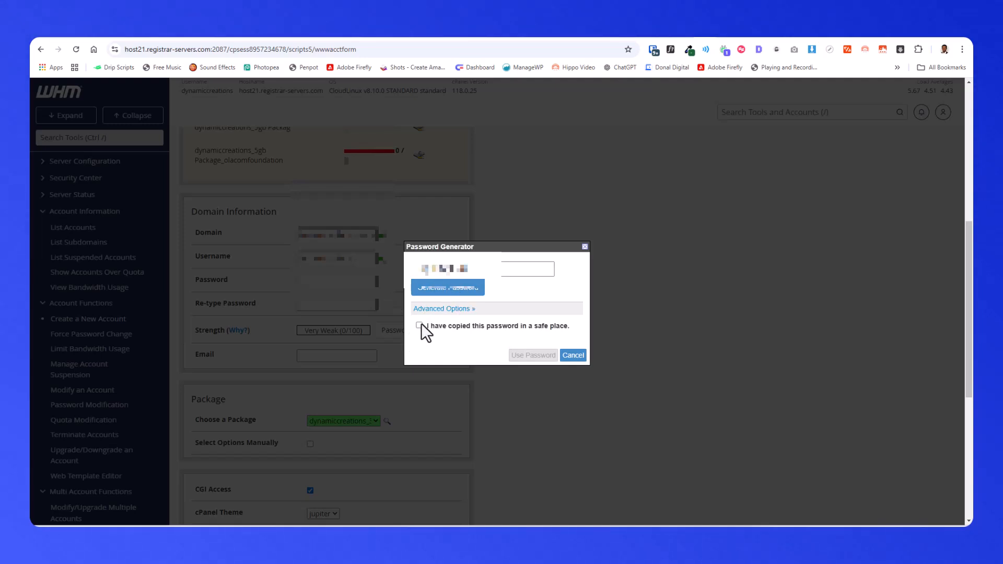
double_click(448, 270)
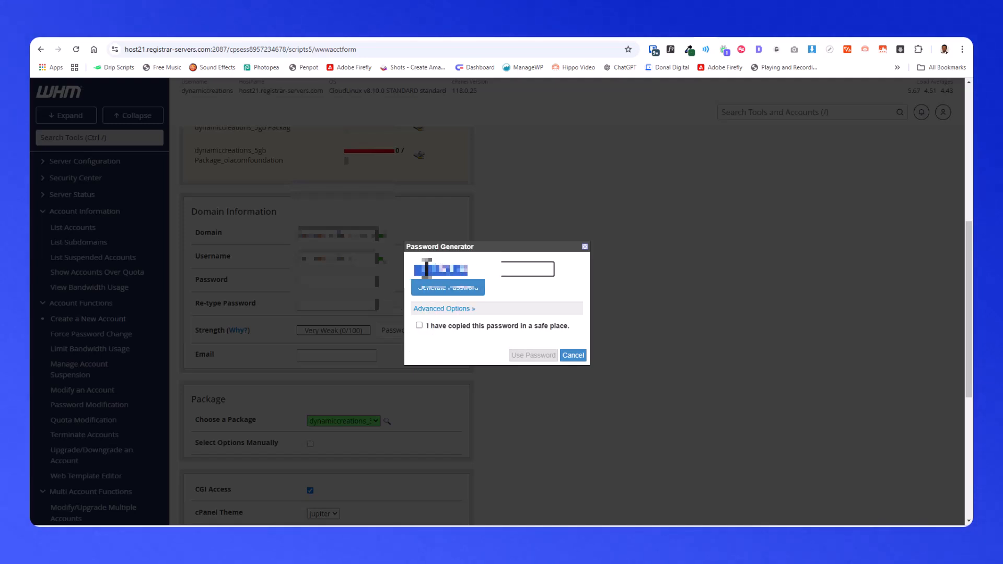
right_click(422, 270)
left_click(460, 339)
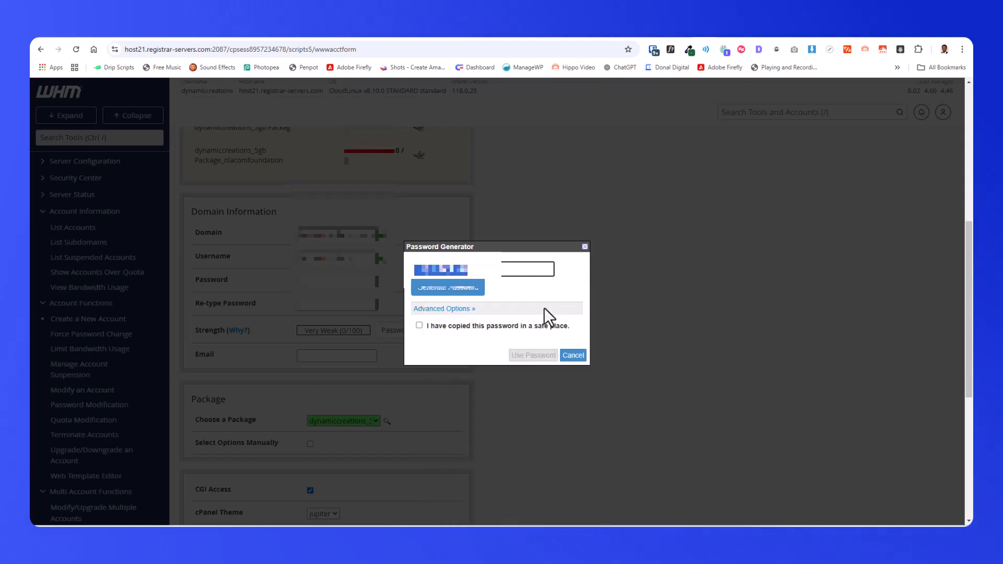
left_click(419, 325)
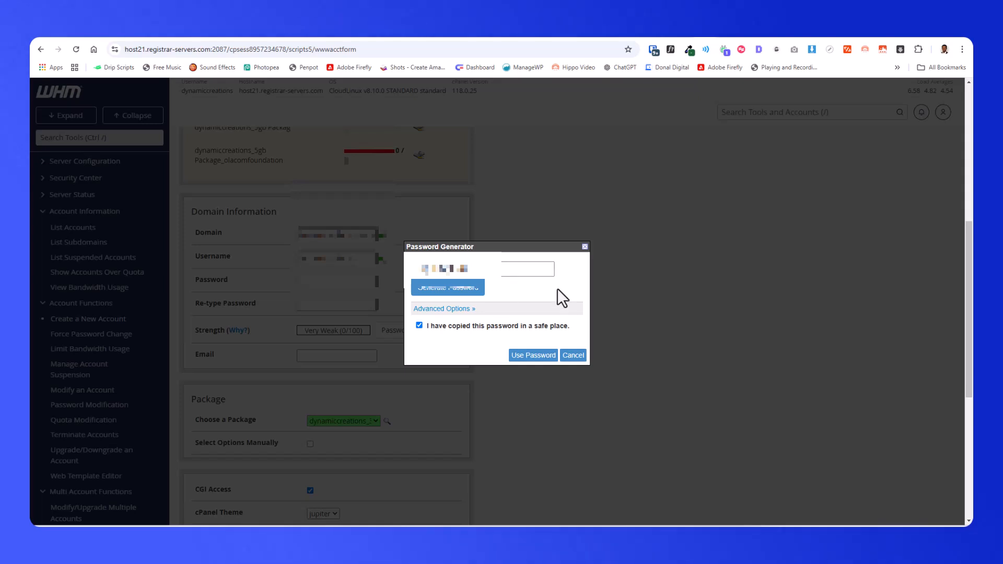
left_click(533, 357)
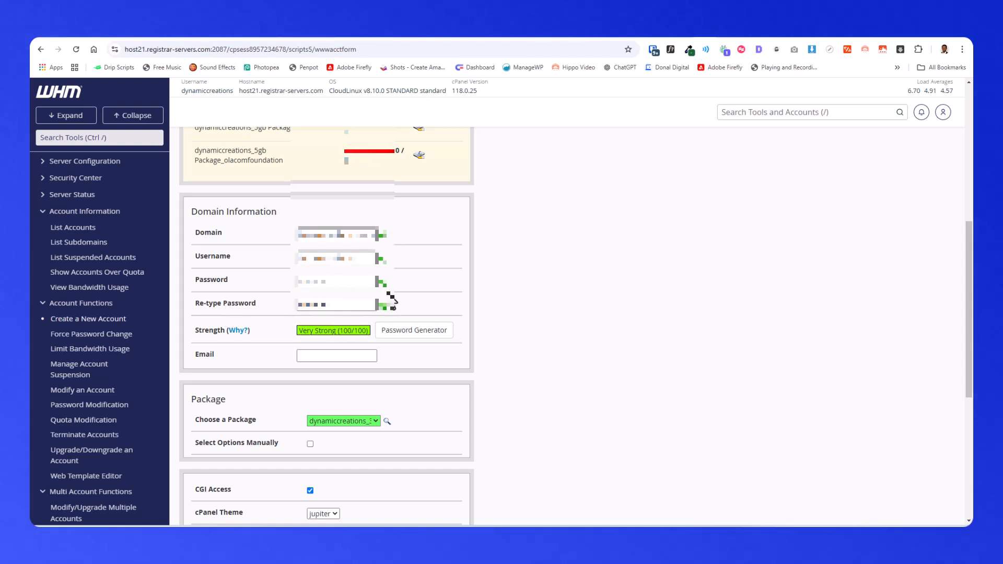
Fill in the account's contact email and choose the dynamiccreations_5gb Package for it
left_click(320, 358)
left_click(358, 374)
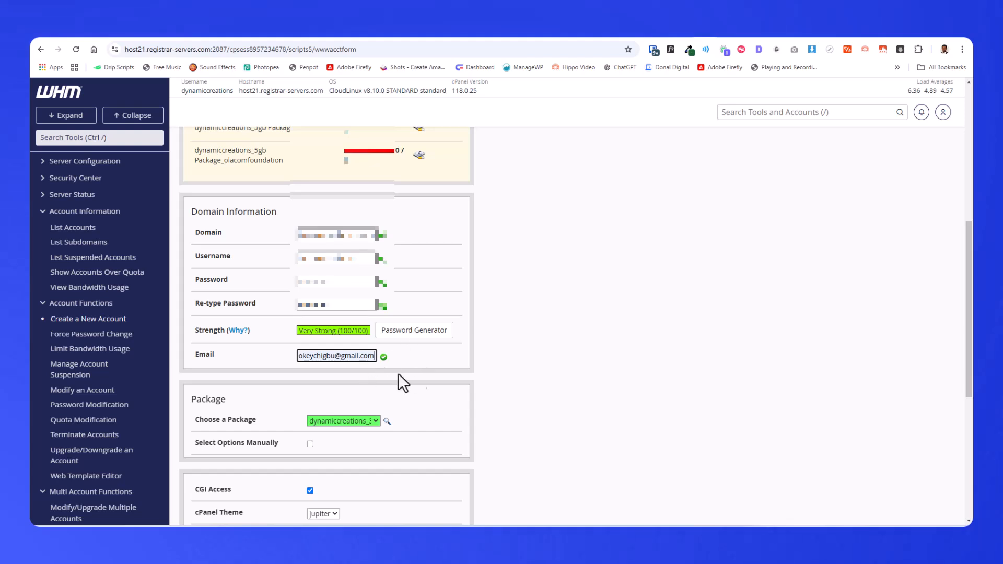
scroll(424, 380, "down", 2)
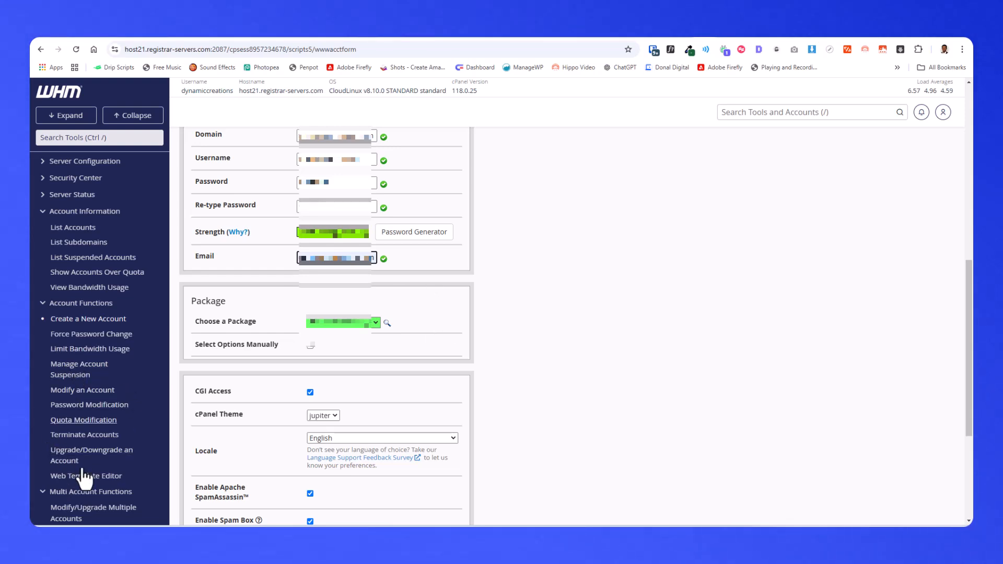
scroll(86, 447, "down", 3)
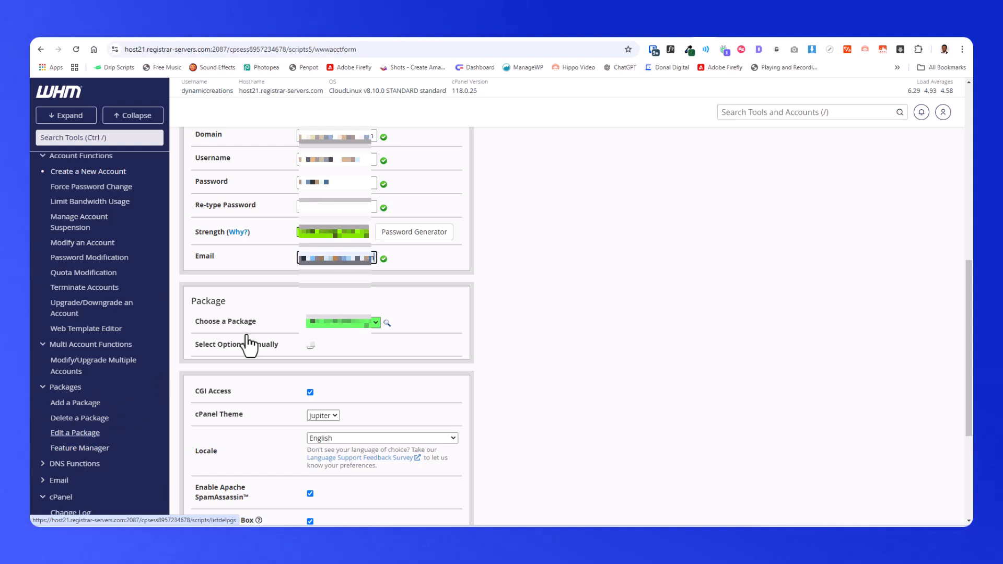
left_click(376, 323)
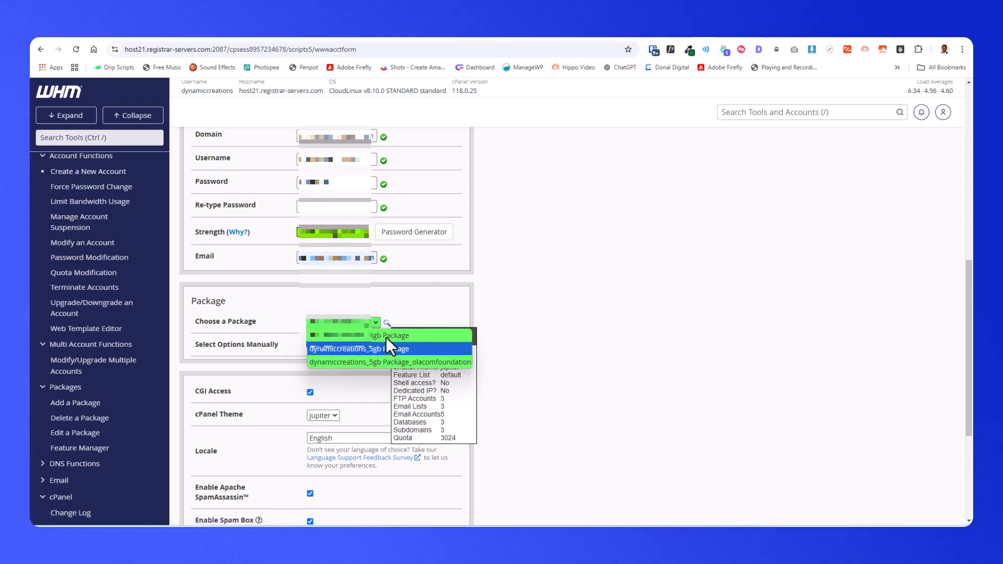
left_click(424, 291)
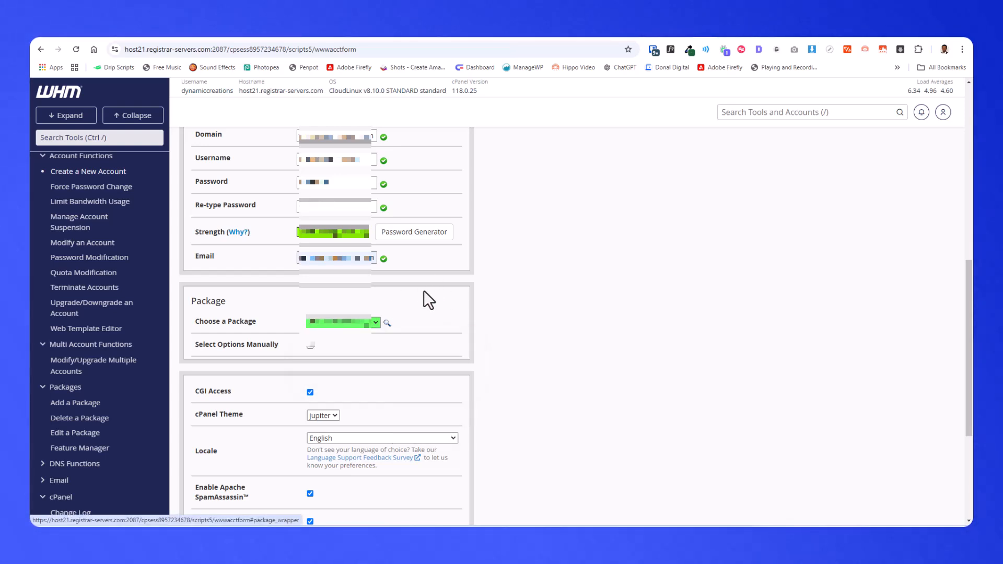
left_click(374, 325)
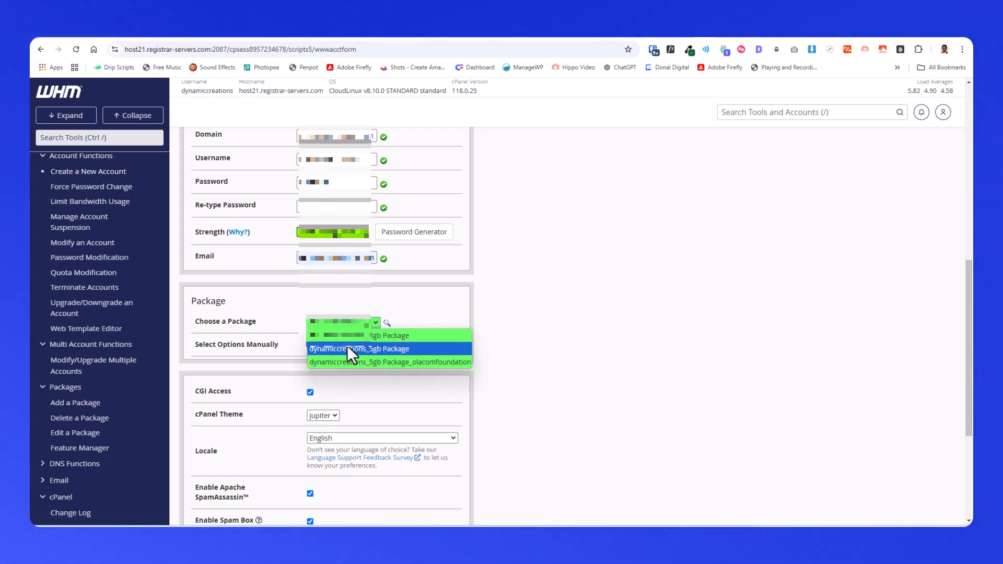
left_click(364, 348)
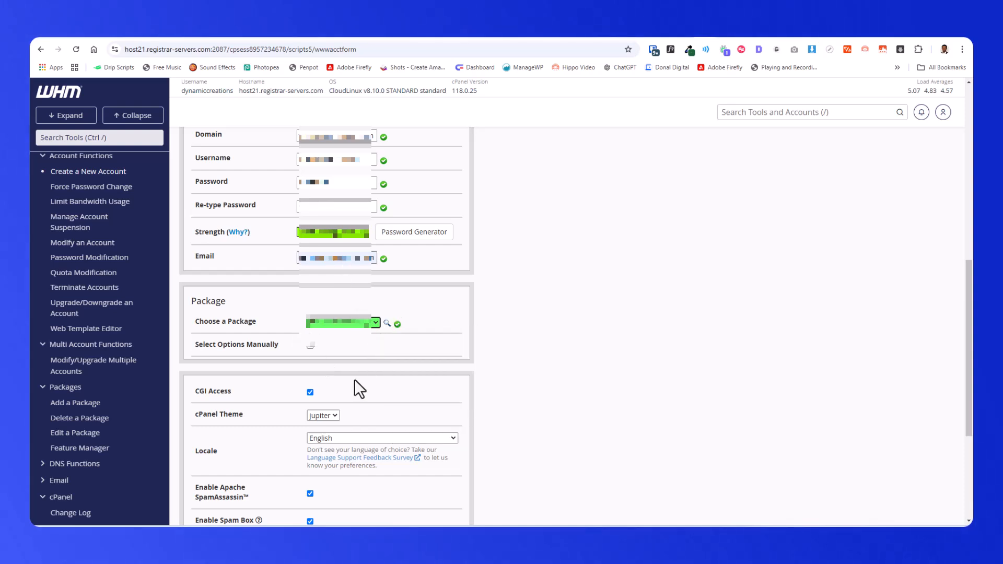
Expand the optional DNS Settings to review the DKIM, SPF and nameserver options, and create the account
scroll(352, 379, "down", 4)
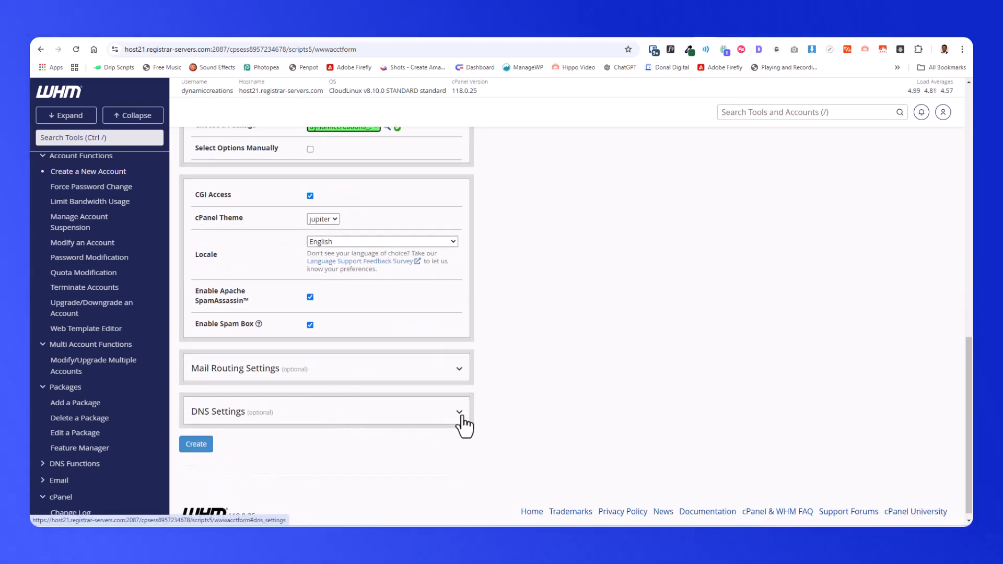
left_click(460, 418)
scroll(418, 428, "down", 3)
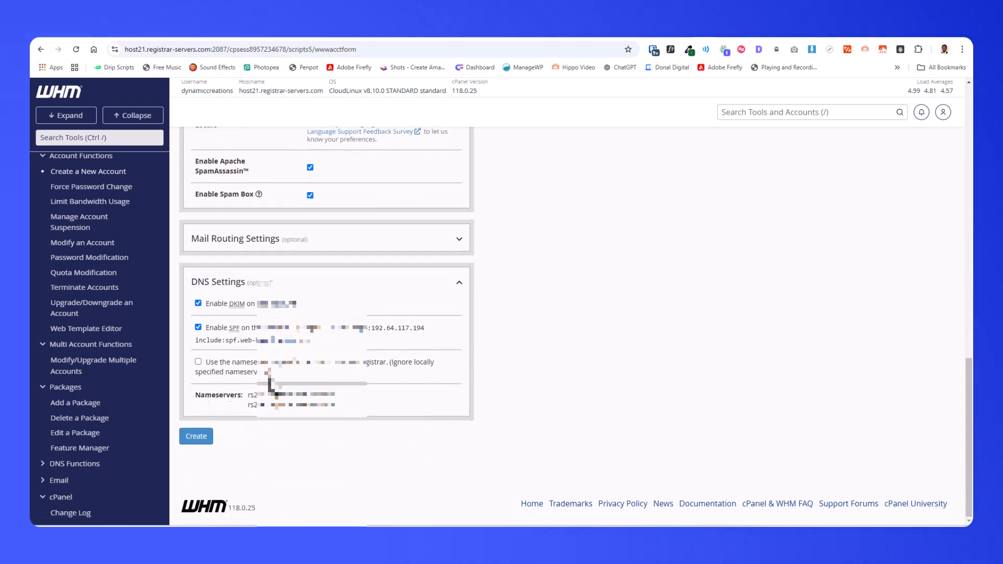
scroll(322, 400, "up", 1)
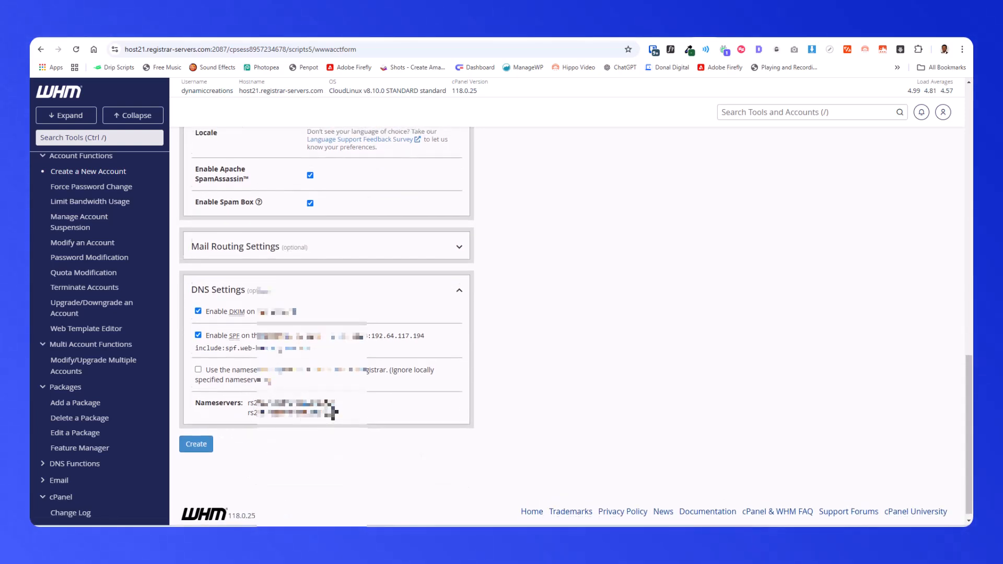
scroll(327, 410, "up", 3)
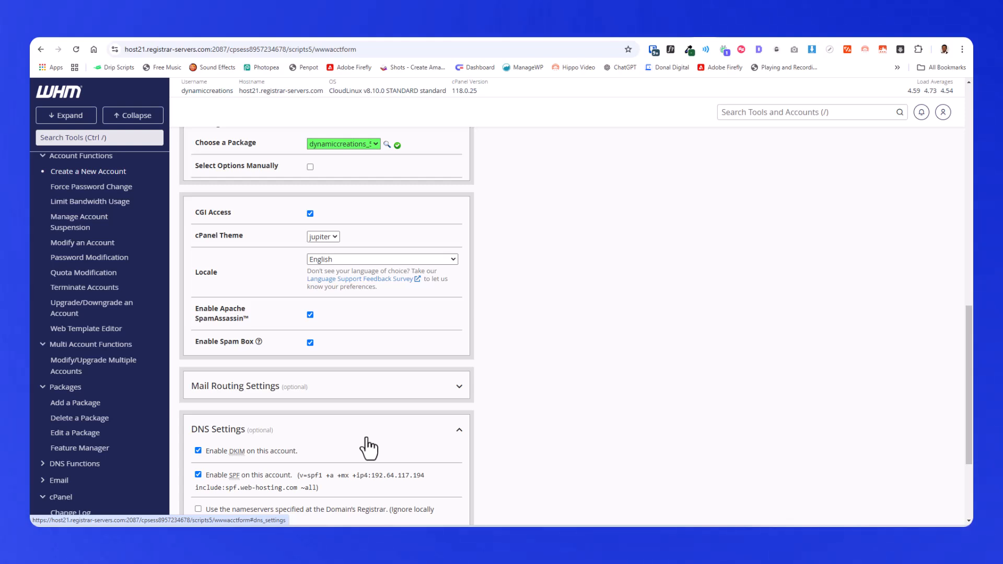
scroll(368, 444, "down", 3)
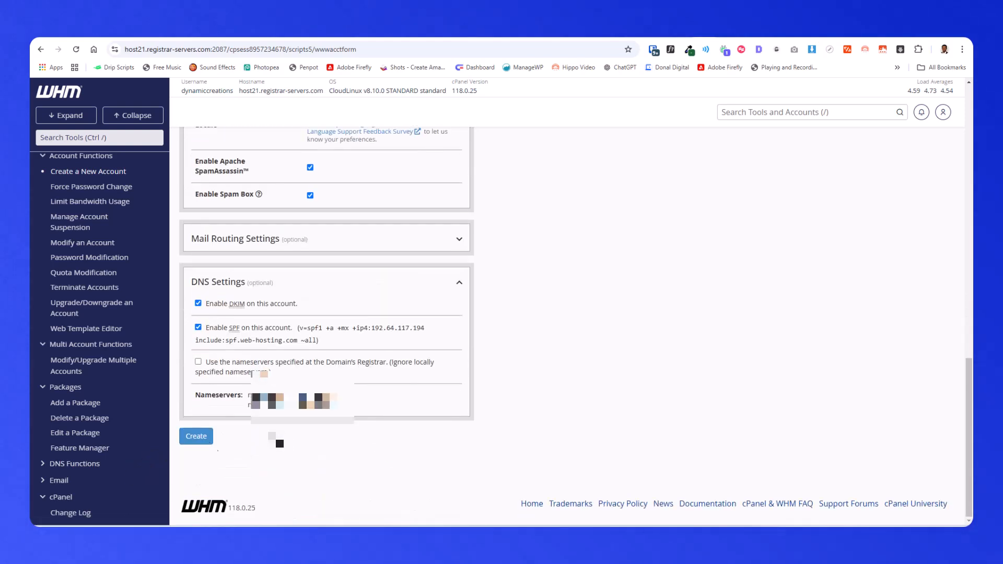
left_click(206, 442)
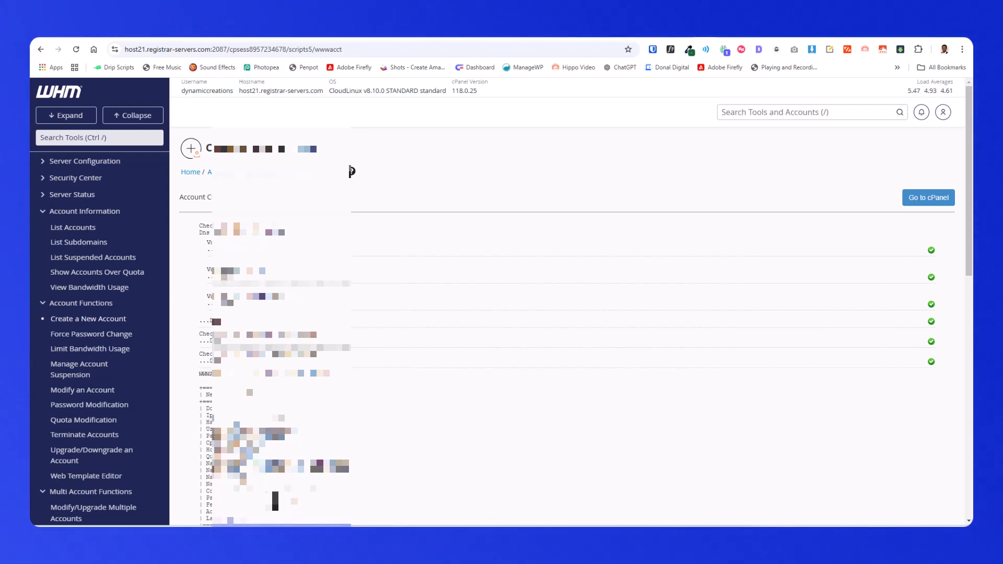
Review the account creation log for the new hosting account from start to end
scroll(350, 172, "down", 3)
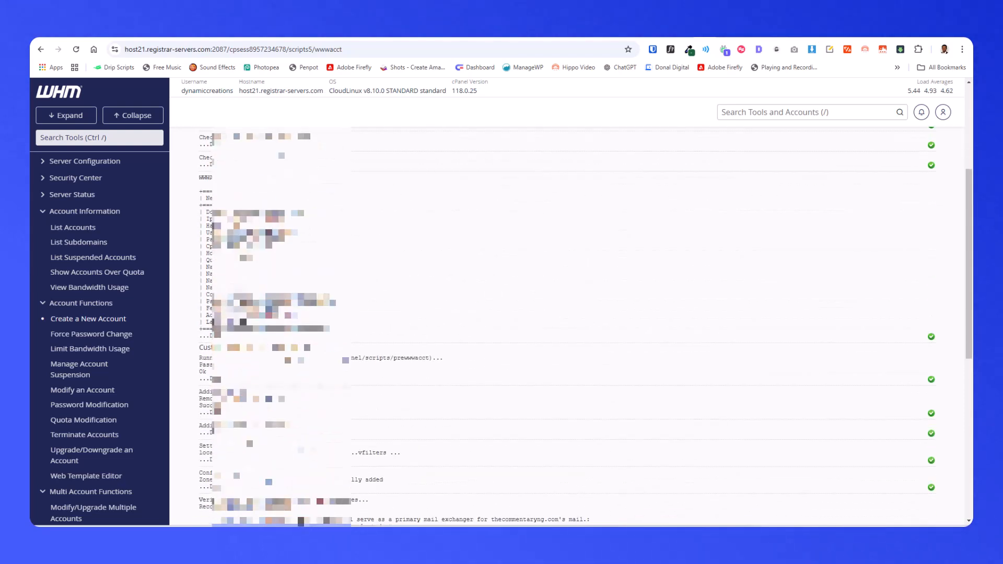
scroll(566, 324, "down", 3)
scroll(350, 172, "up", 6)
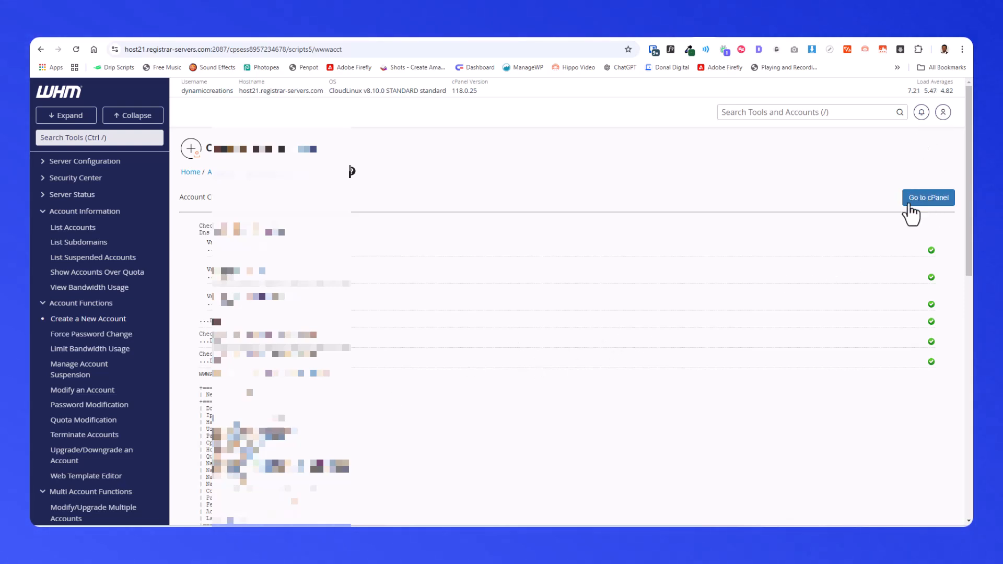
Open the new account's cPanel from the account creation results and dismiss the starting point dialog
right_click(926, 200)
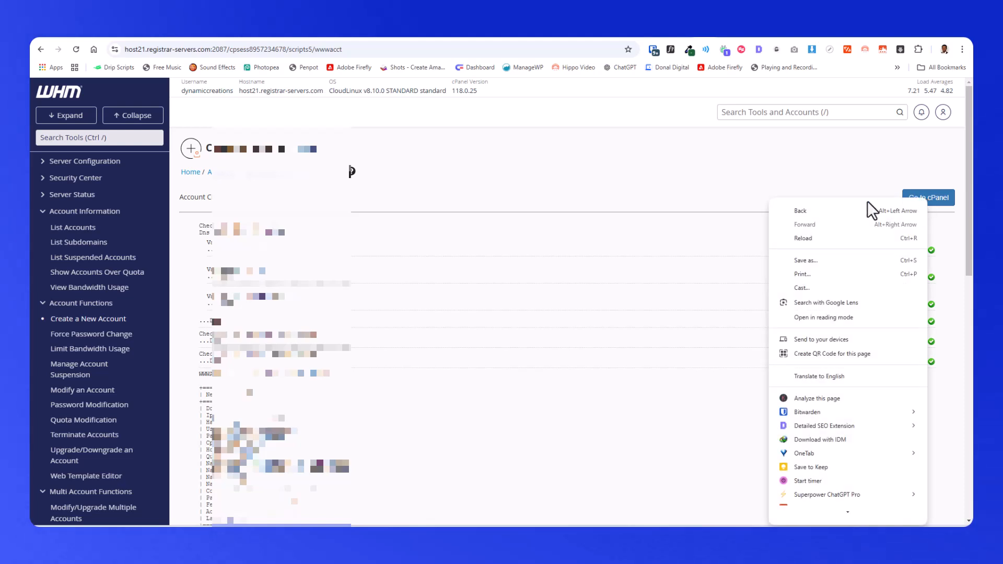
left_click(879, 176)
left_click(937, 201)
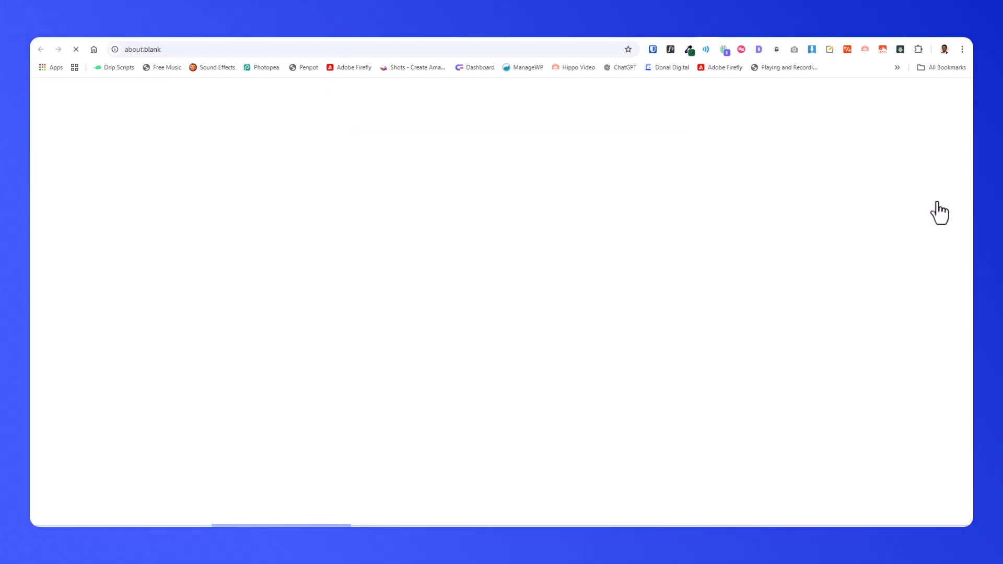
left_click(688, 36)
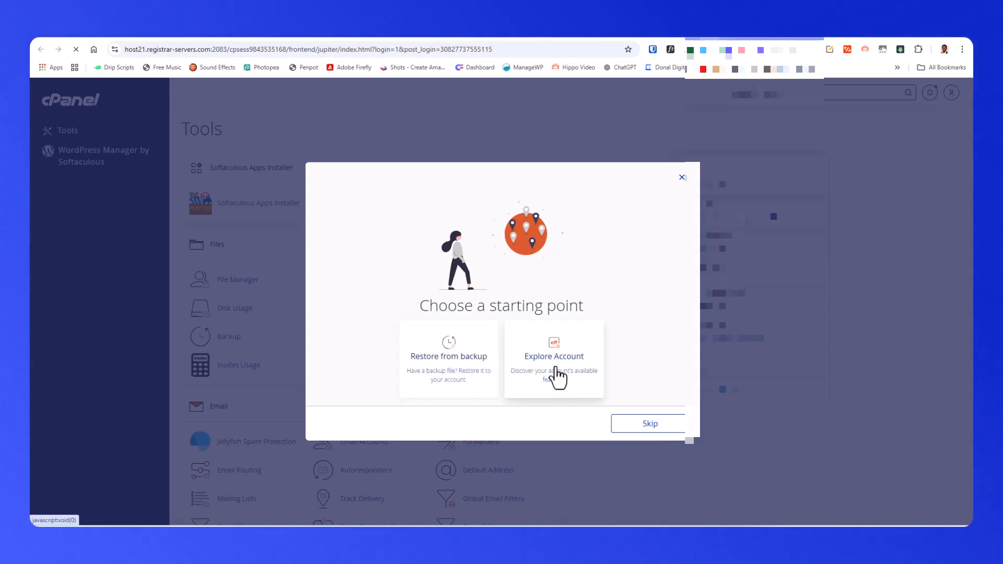
left_click(681, 179)
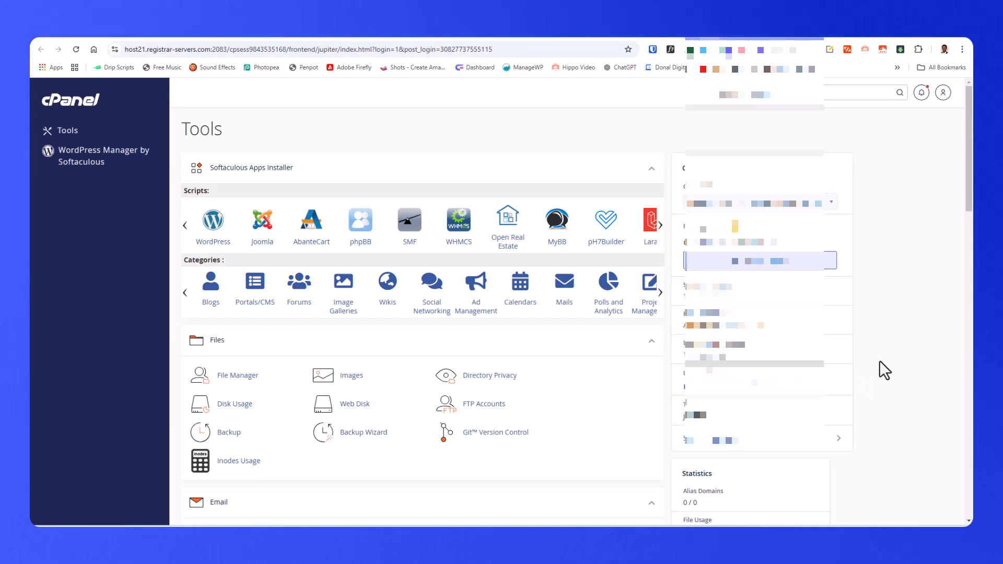
Look through the new account's cPanel tools, from Files and Email to Databases, and its usage statistics
scroll(879, 360, "down", 3)
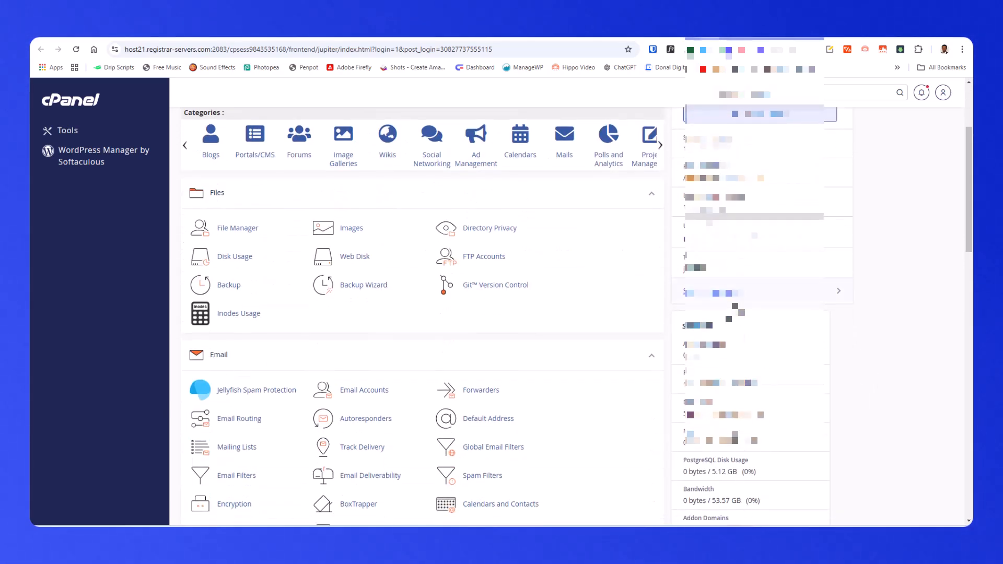
scroll(879, 360, "down", 4)
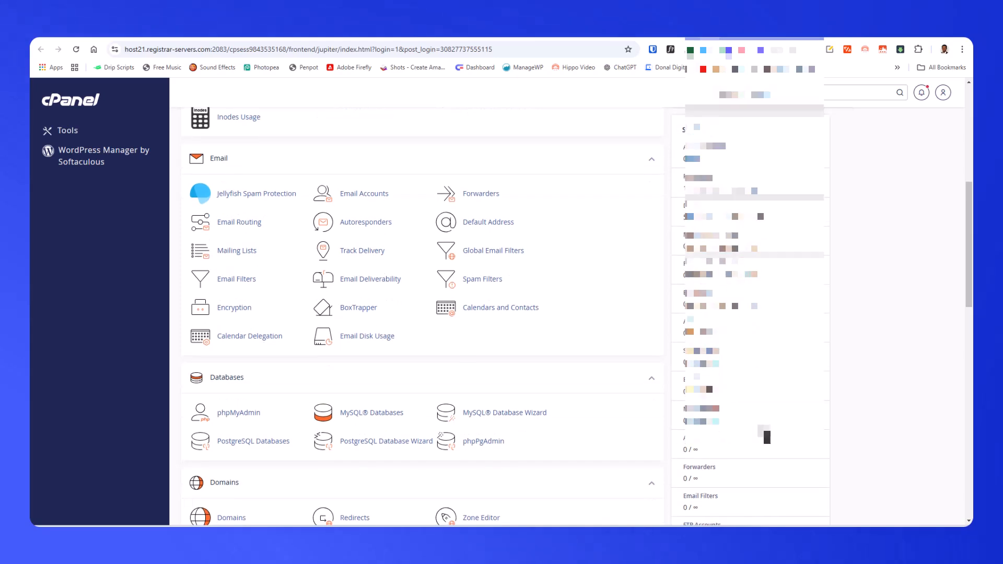
scroll(759, 444, "up", 4)
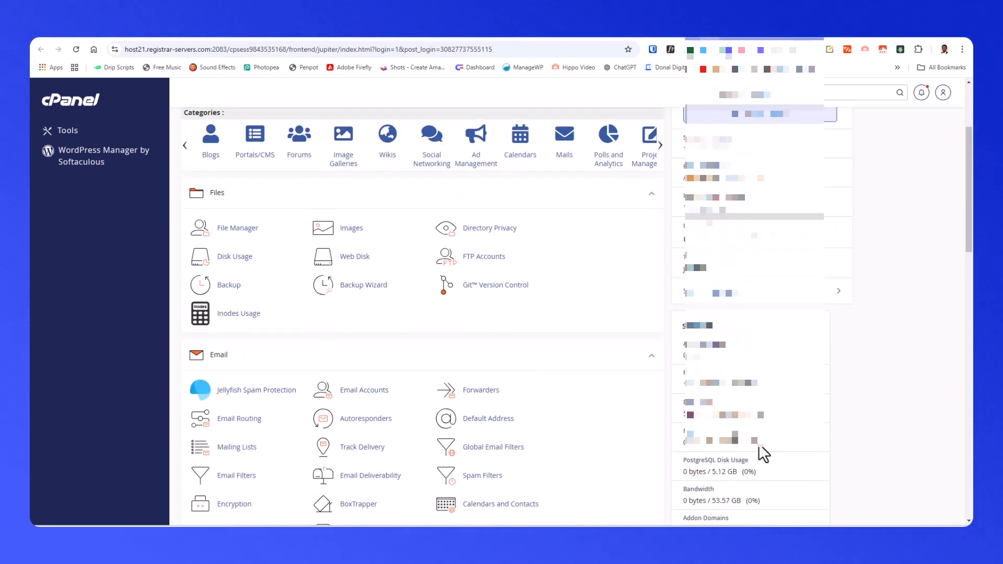
scroll(758, 444, "down", 3)
scroll(466, 360, "up", 6)
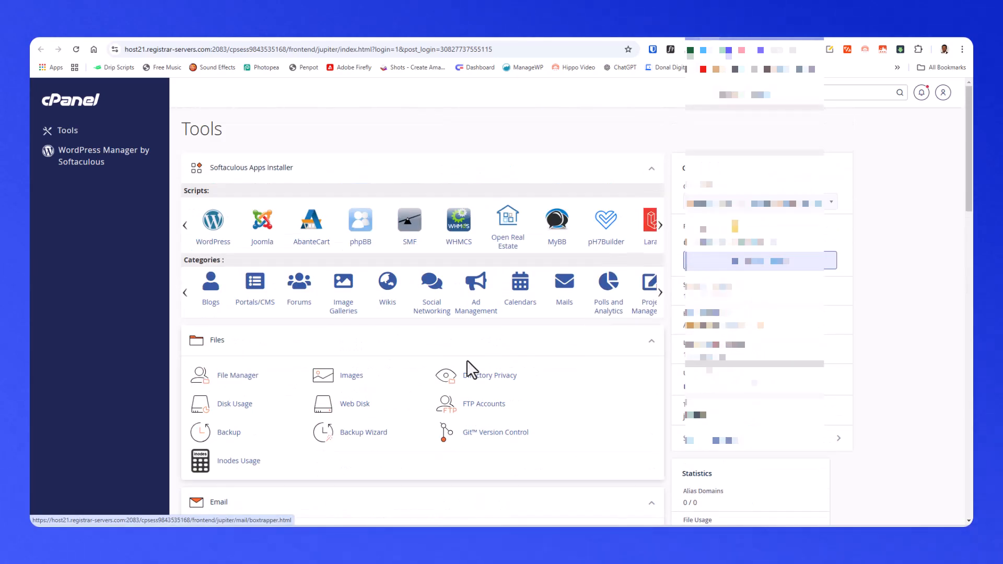